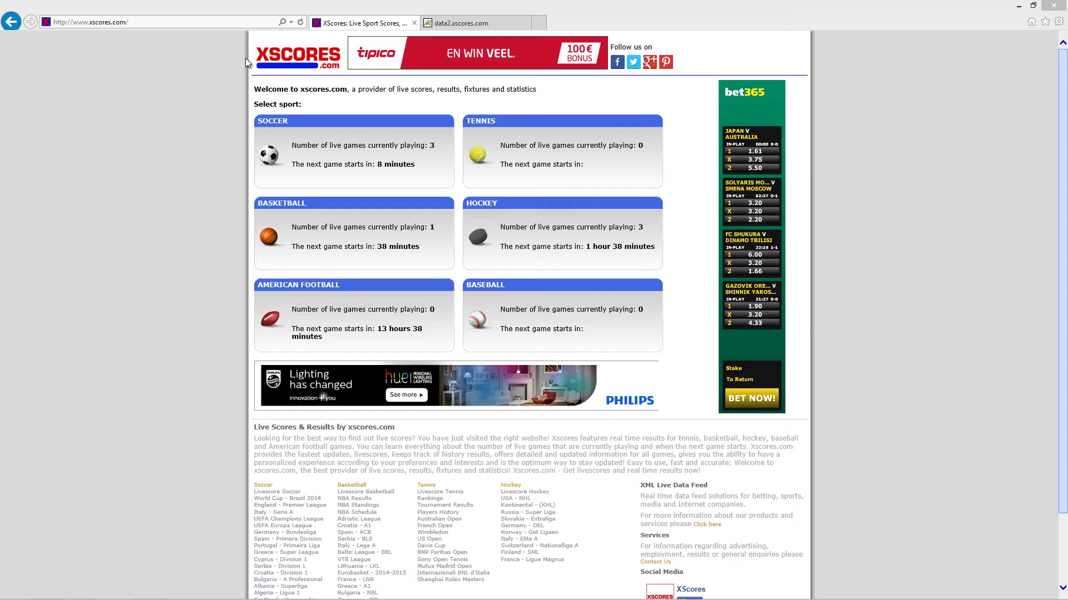
# Switch to the data2.xscores.com tab in Internet Explorer to view the match's XML score feed.
pyautogui.click(438, 26)
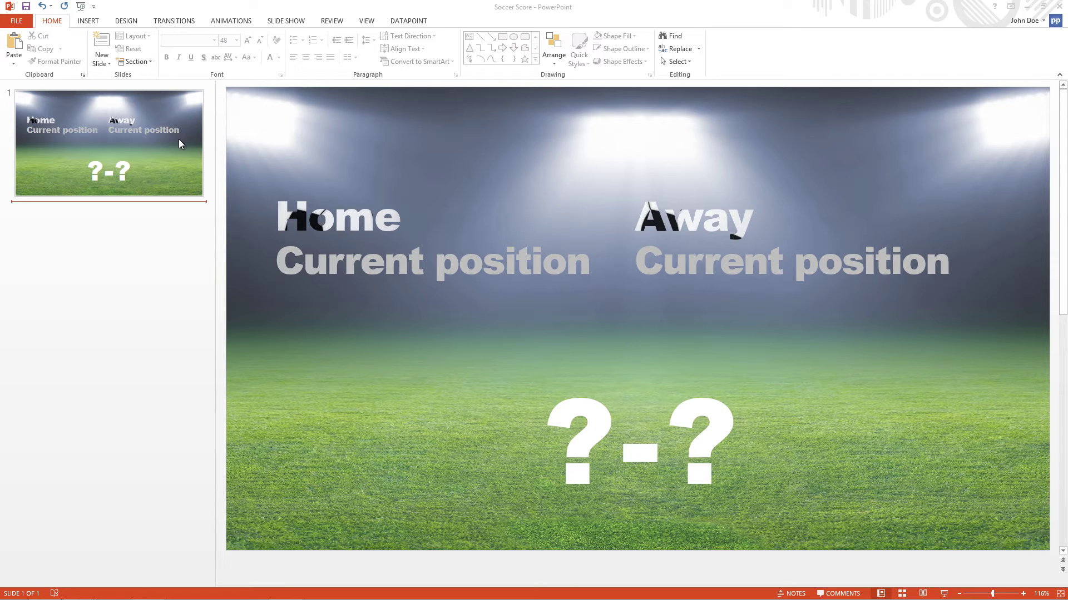
# Add a new XML connection in the DataPoint connections list.
pyautogui.click(404, 22)
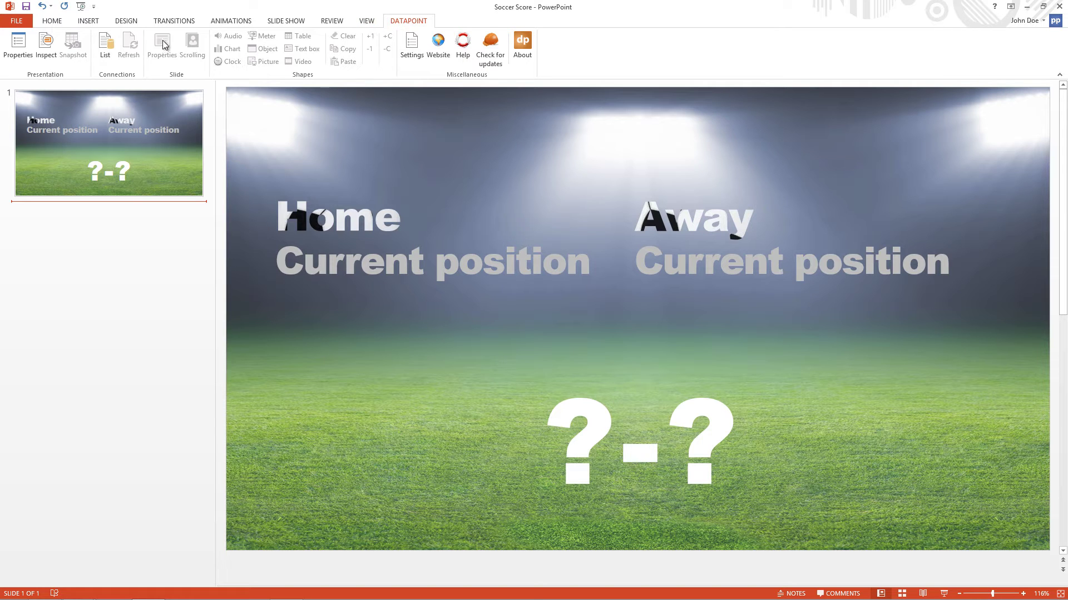
pyautogui.click(106, 46)
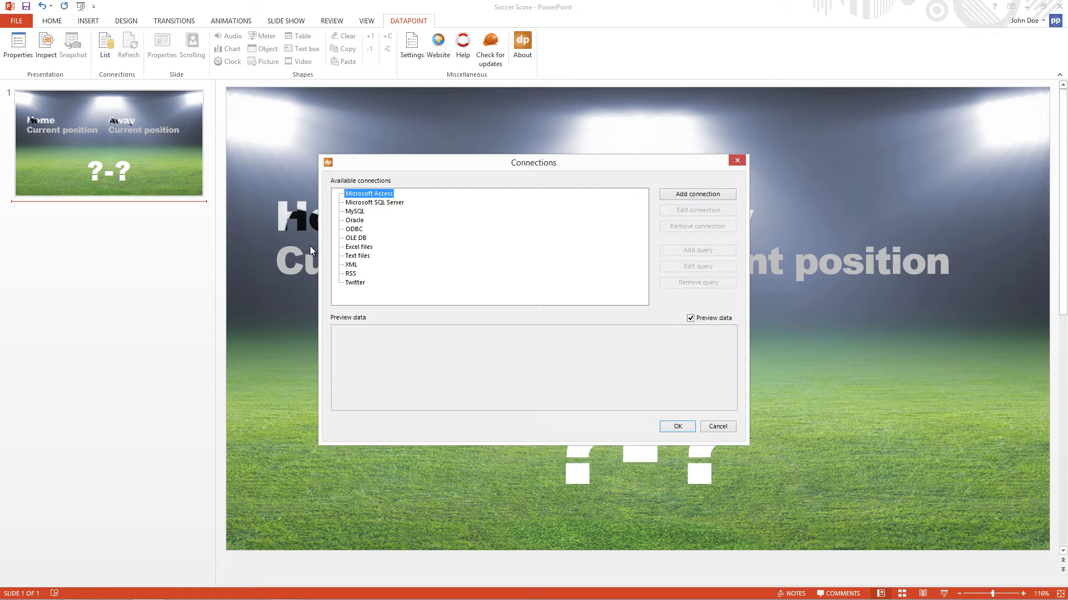
pyautogui.click(352, 265)
pyautogui.click(668, 196)
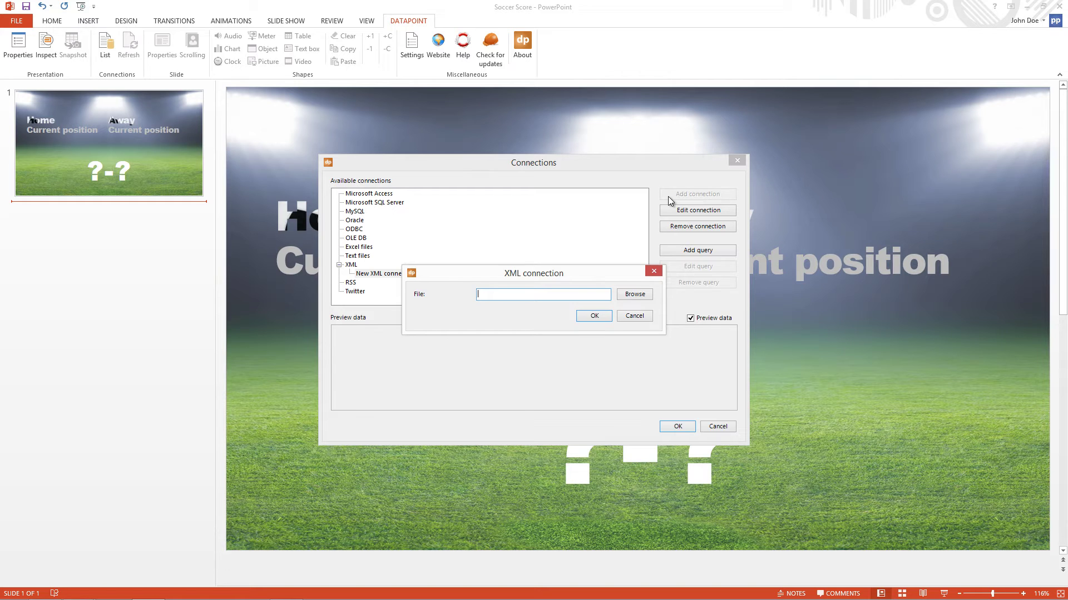
# Copy the XML feed's web address from the browser's address bar and return to PowerPoint.
pyautogui.hotkey('alt', 'Tab')
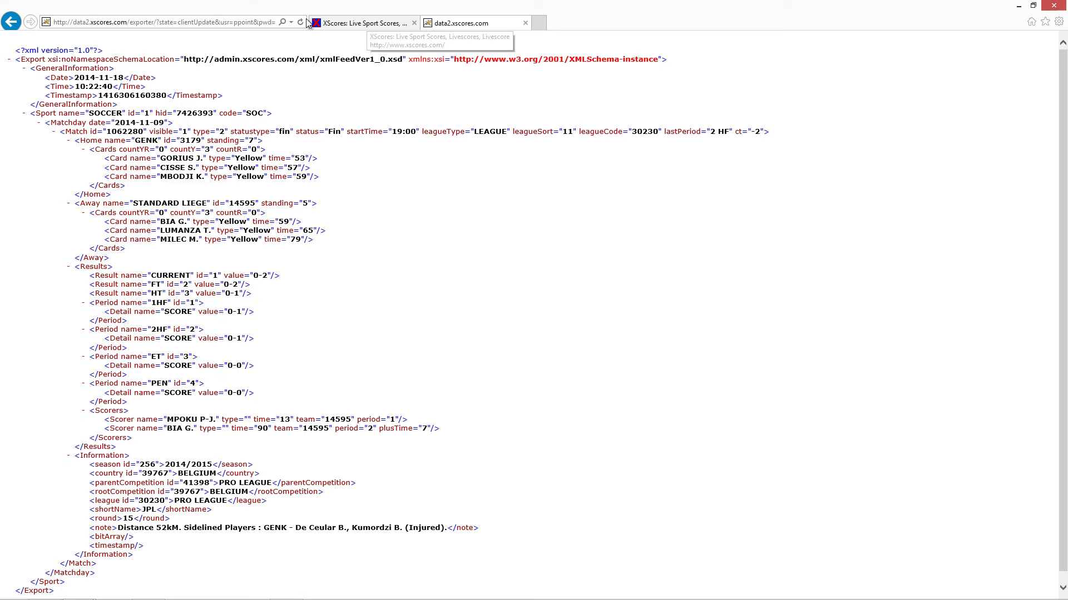
pyautogui.rightClick(248, 22)
pyautogui.click(272, 60)
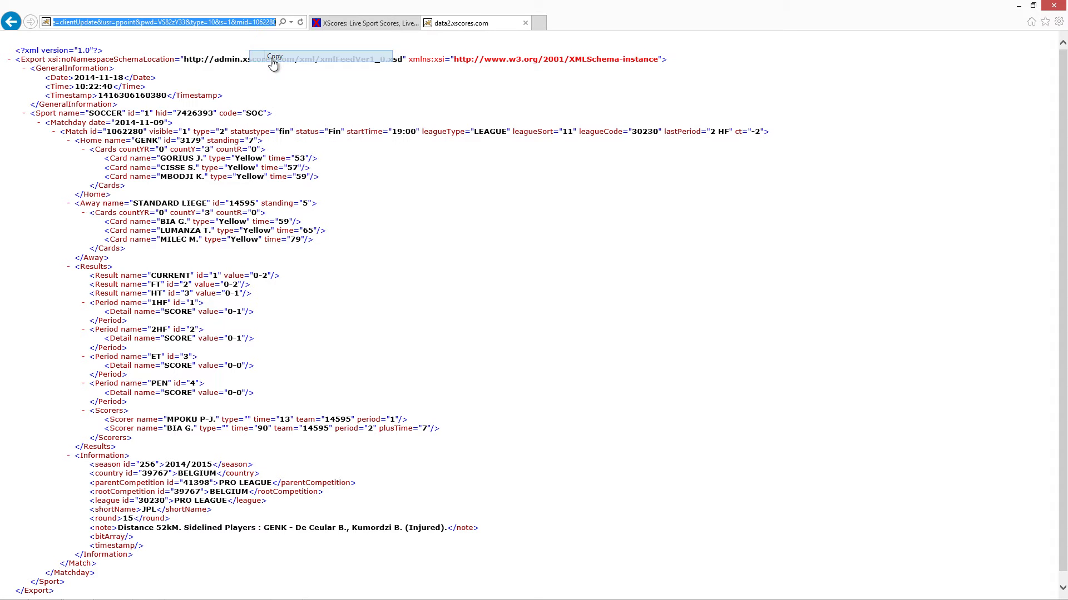
pyautogui.hotkey('alt', 'Tab')
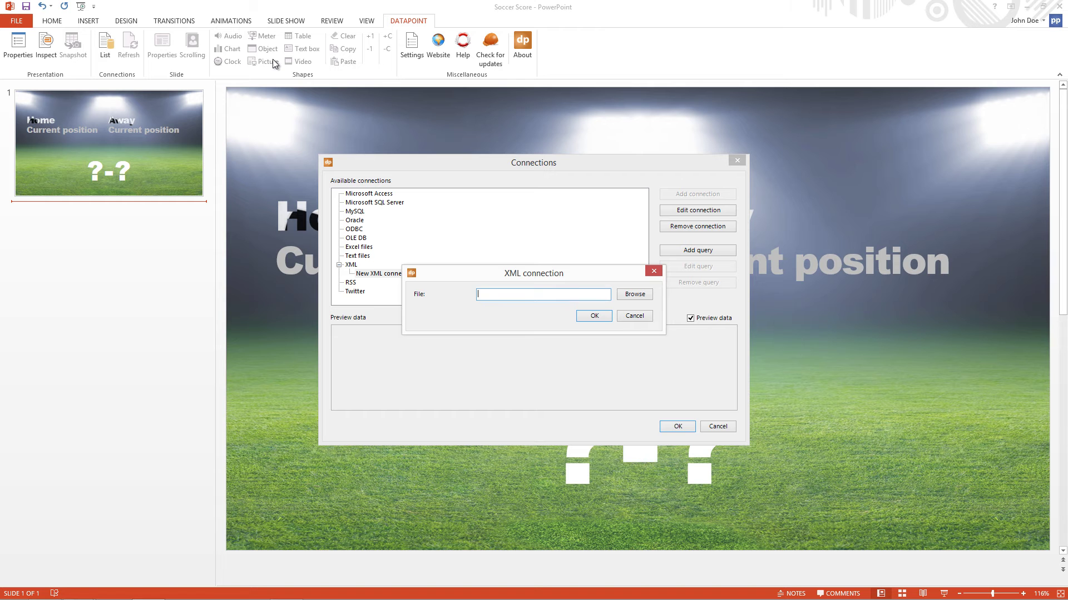
# Paste the copied feed address as the XML connection's source and confirm it.
pyautogui.rightClick(495, 294)
pyautogui.click(516, 345)
pyautogui.click(594, 315)
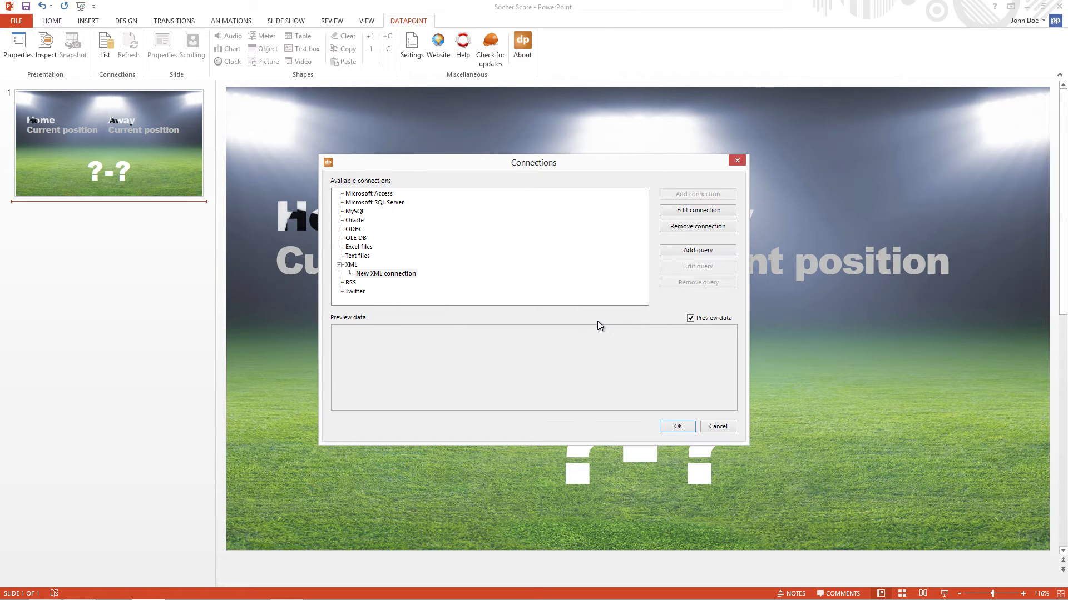
# Rename the new XML connection to 'My Match'.
pyautogui.click(409, 274)
pyautogui.click(410, 274)
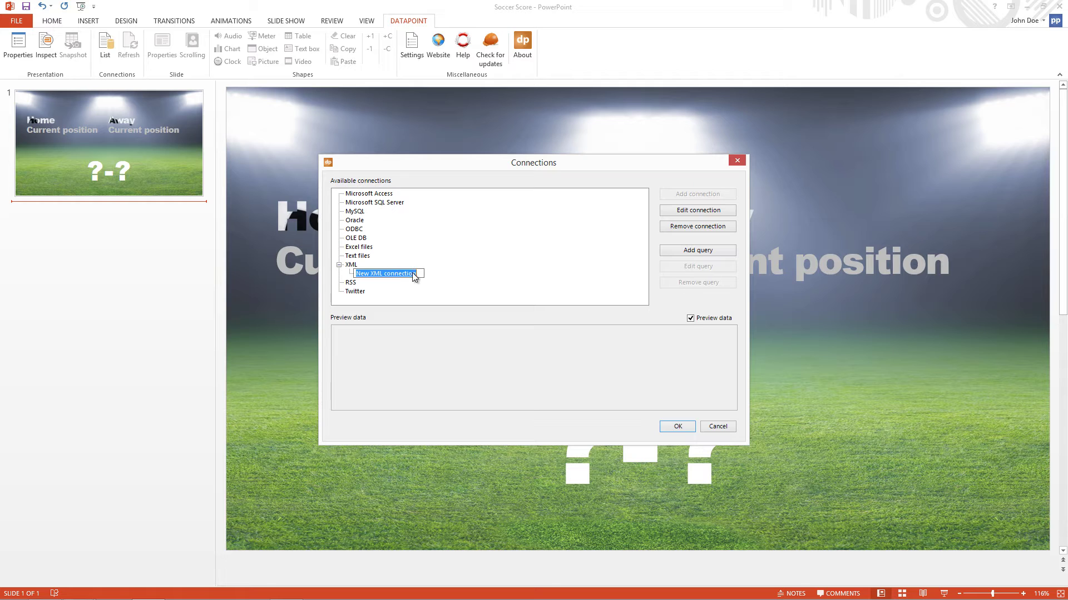
pyautogui.write('My Match')
pyautogui.press('Return')
# Add a query on the Home table under My Match and name it 'Home'.
pyautogui.click(674, 251)
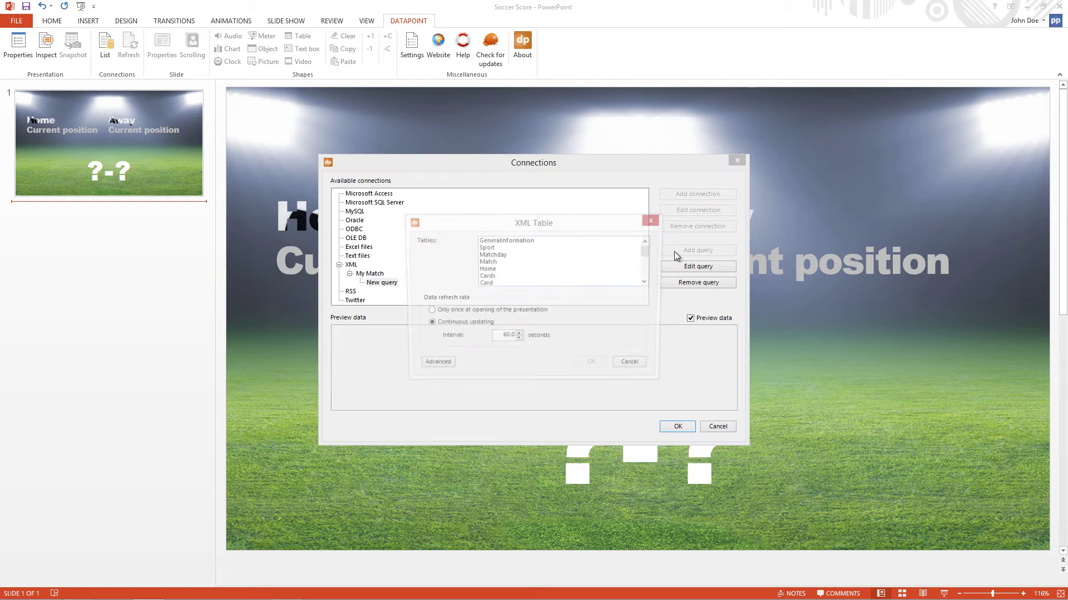
pyautogui.click(493, 270)
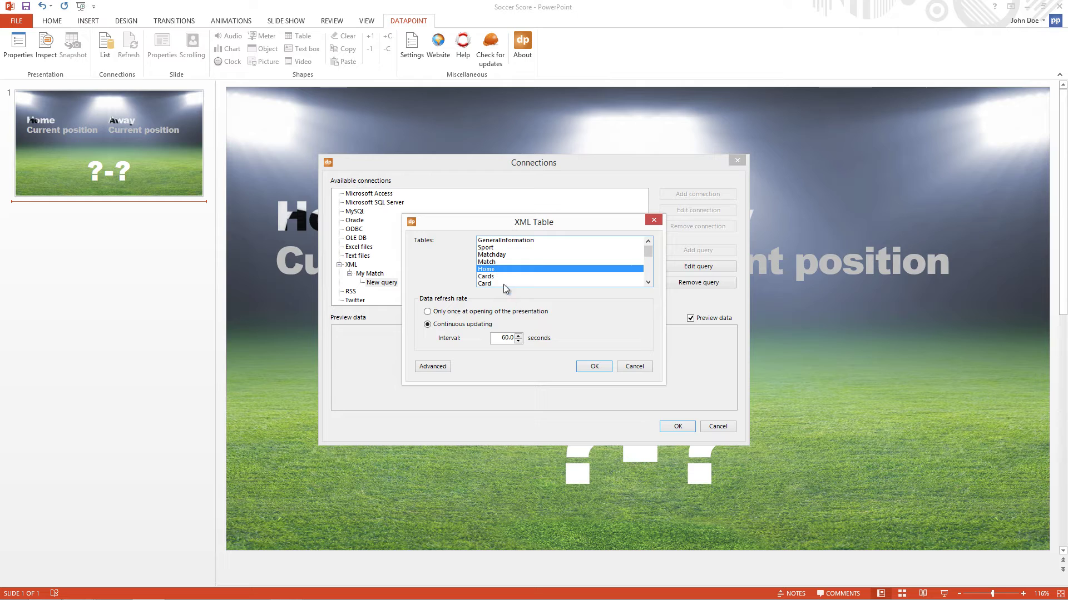
pyautogui.click(583, 366)
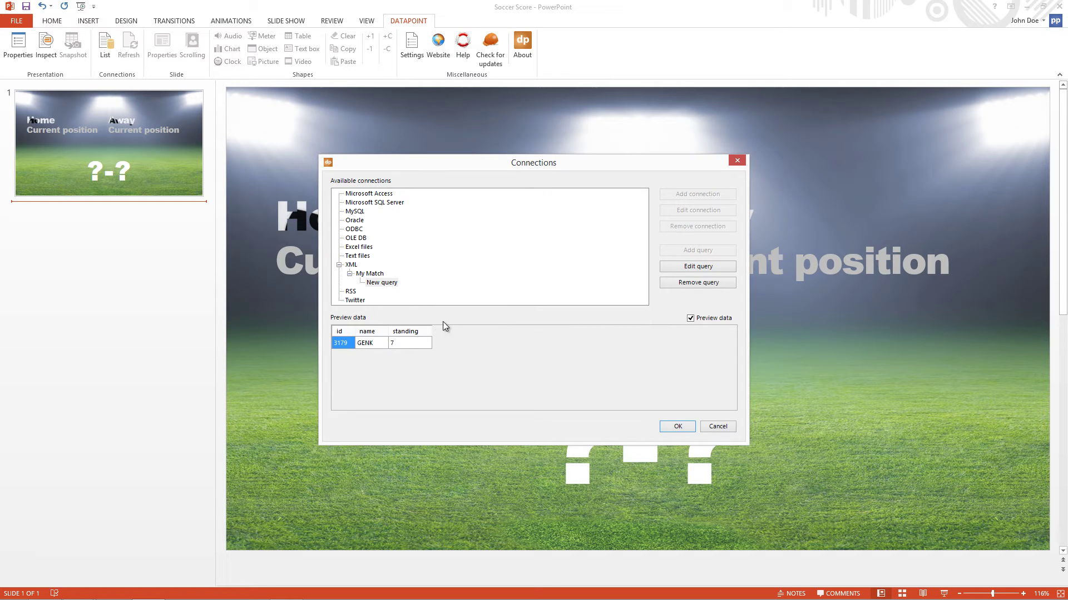
pyautogui.click(389, 282)
pyautogui.click(388, 283)
pyautogui.write('Home')
# Add a query on the Away table under My Match and name it 'Away'.
pyautogui.click(369, 273)
pyautogui.click(676, 250)
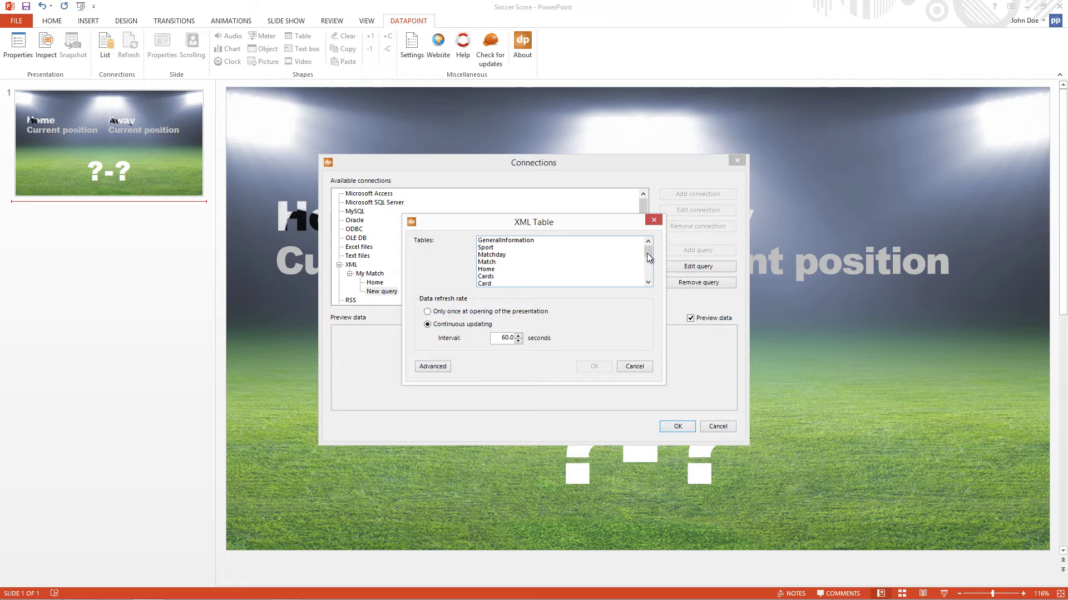
pyautogui.click(645, 275)
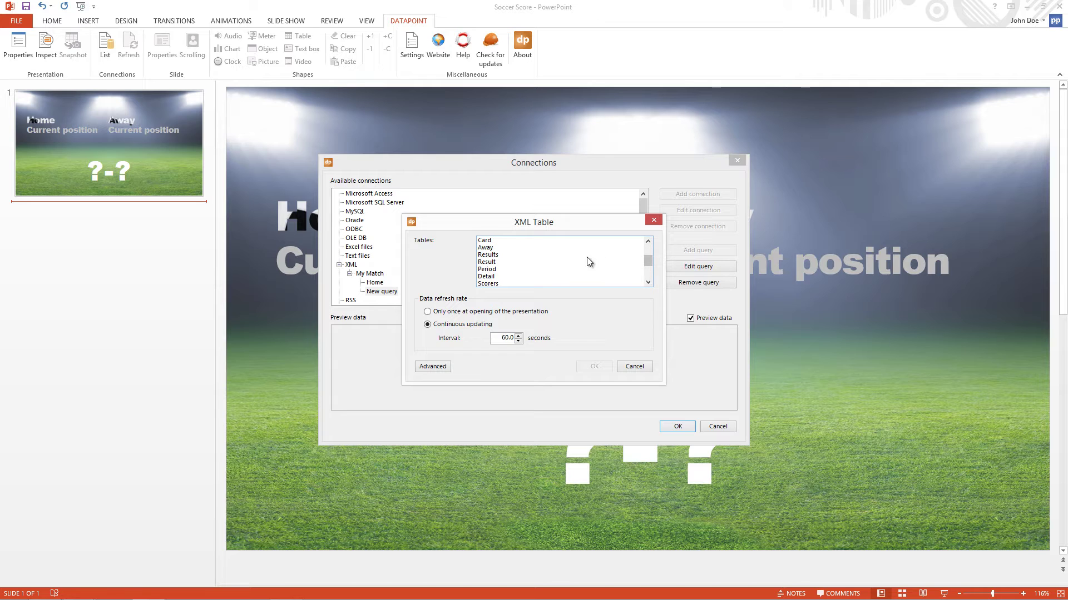
pyautogui.click(485, 248)
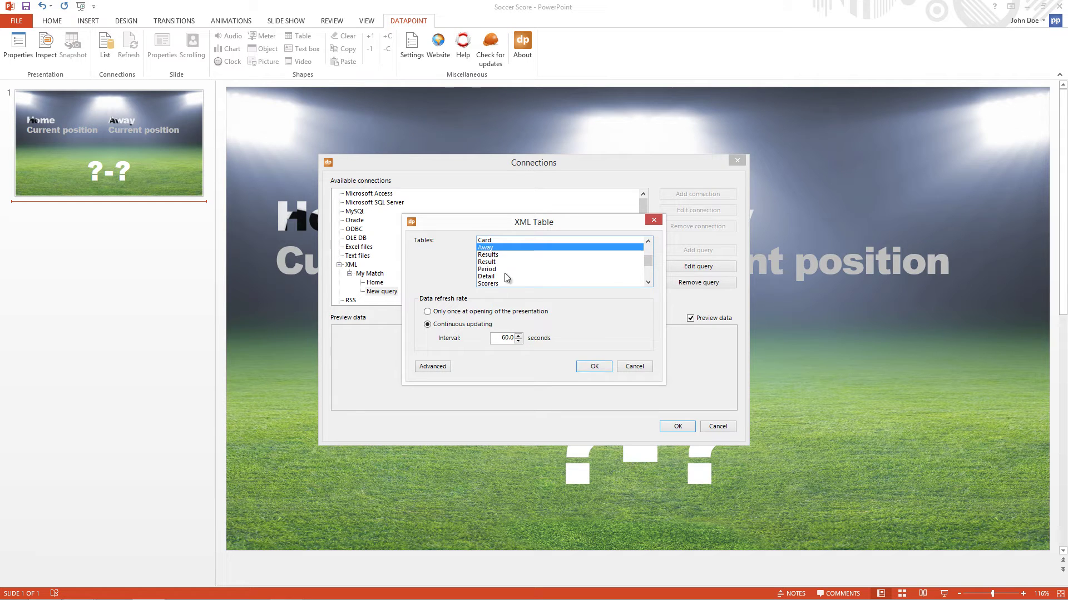
pyautogui.click(584, 366)
pyautogui.click(376, 293)
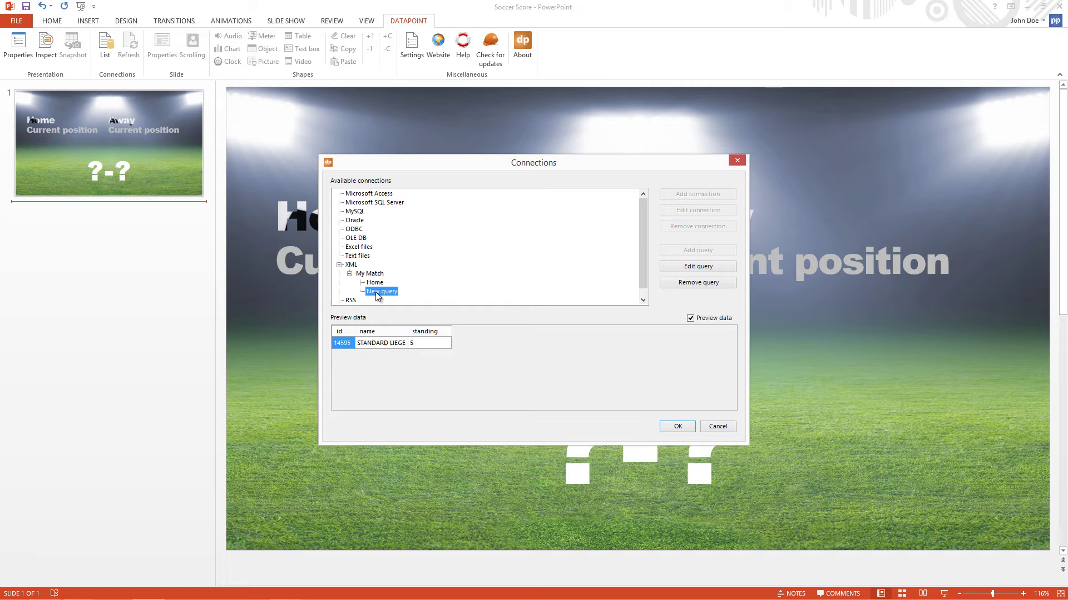
pyautogui.write('Away')
pyautogui.press('Return')
# Add a third query on the Result table under My Match and rename it 'Result'.
pyautogui.click(370, 274)
pyautogui.click(685, 251)
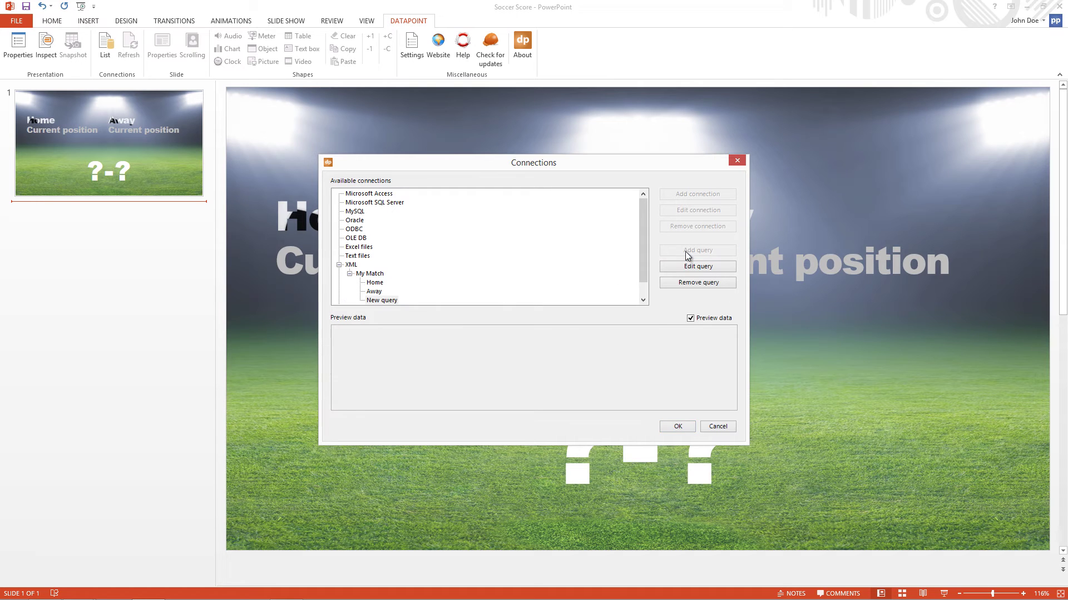
pyautogui.scroll(-3, 642, 272)
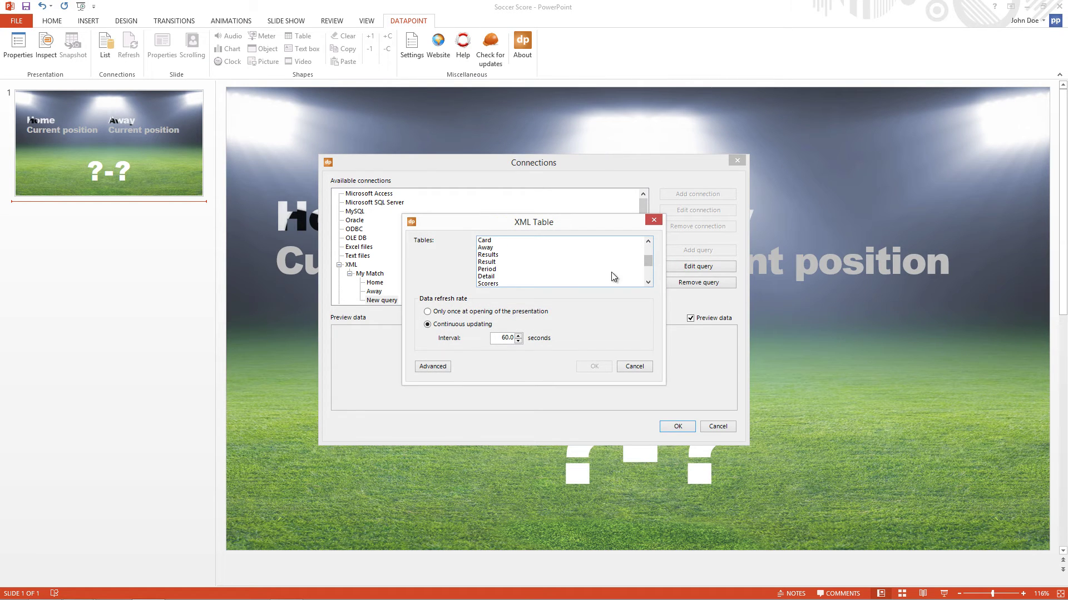
pyautogui.click(497, 262)
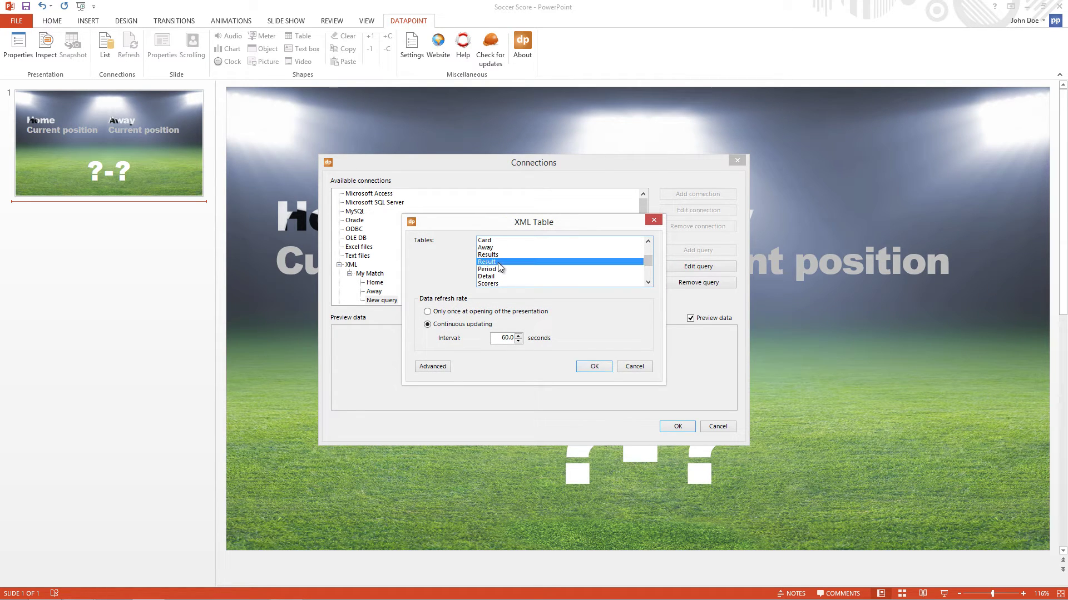
pyautogui.click(588, 365)
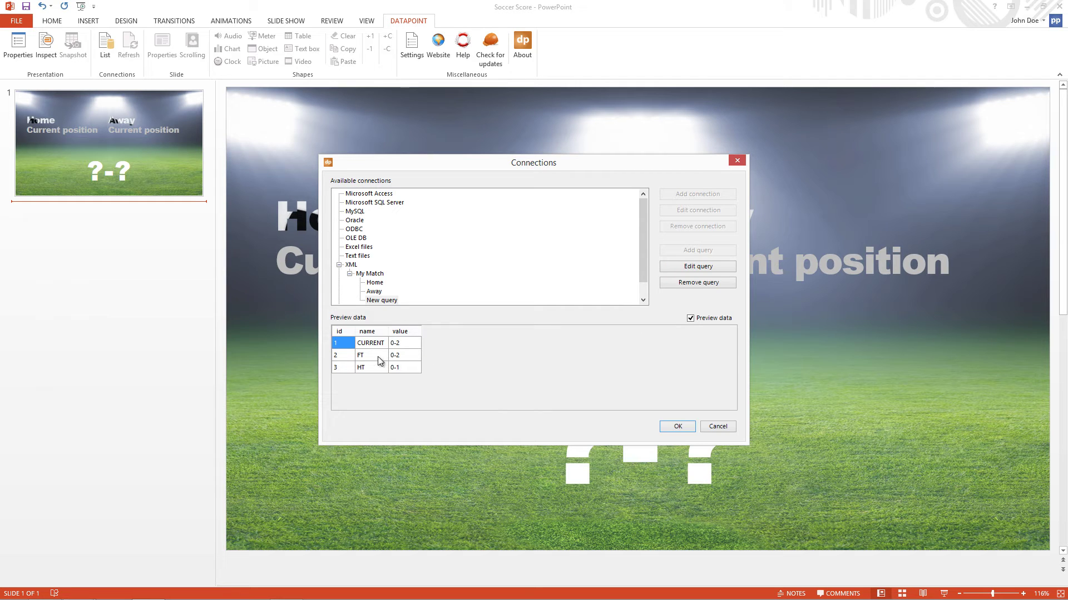
pyautogui.click(388, 301)
pyautogui.write('Result')
# Link the Home text box to the My Match | Home name column so it shows GENK.
pyautogui.click(676, 431)
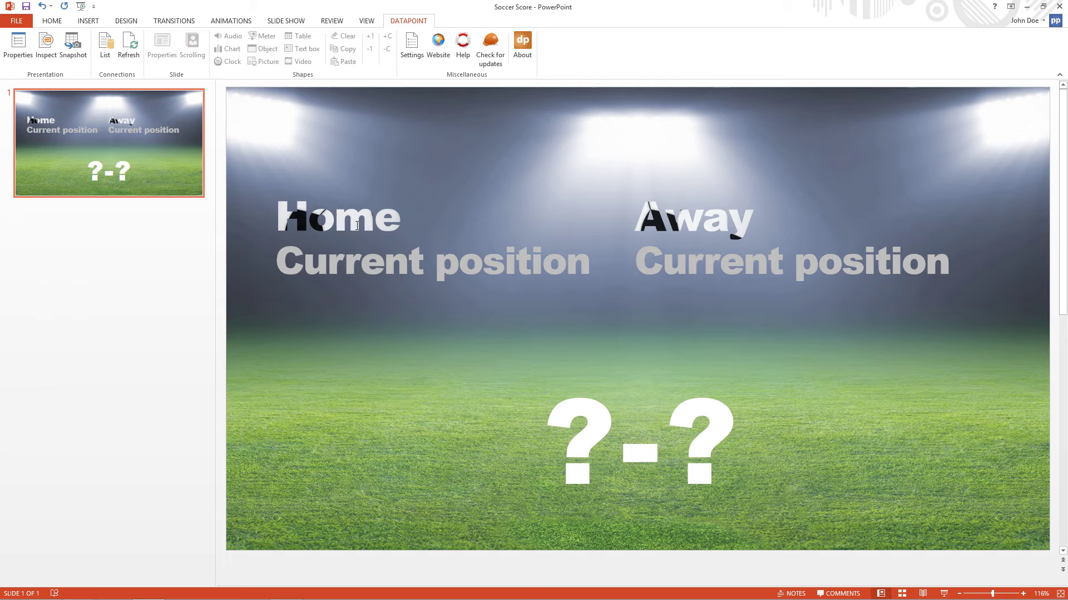
pyautogui.click(357, 225)
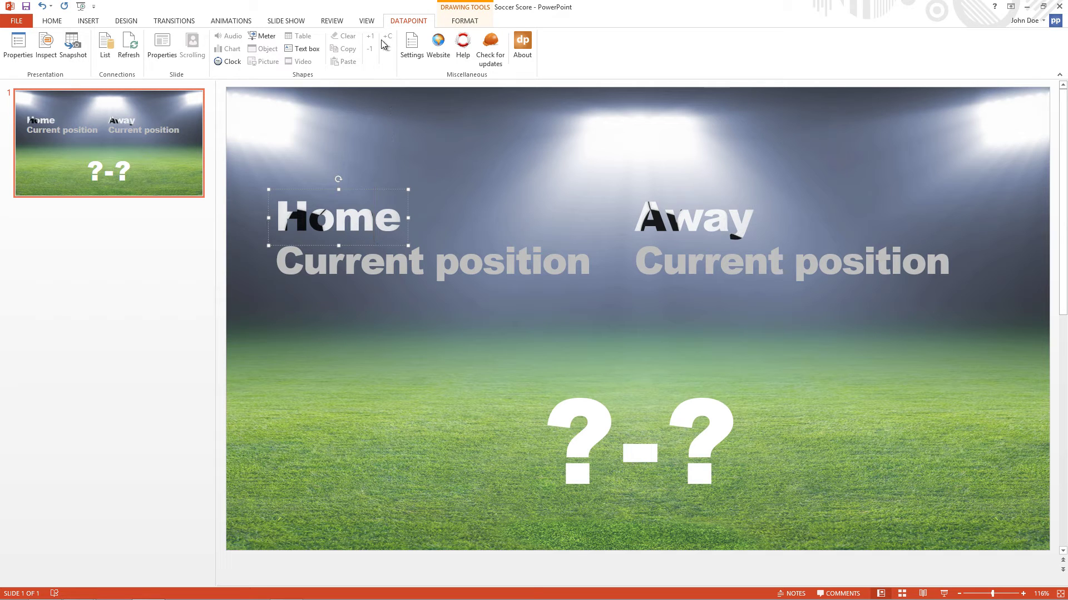
pyautogui.click(306, 48)
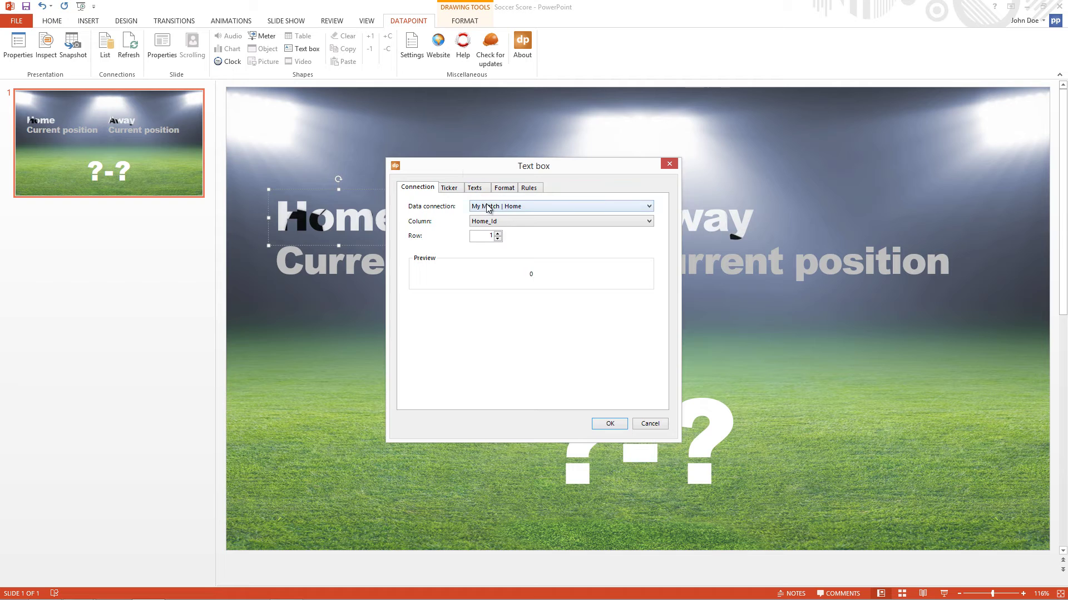
pyautogui.click(487, 208)
pyautogui.click(491, 220)
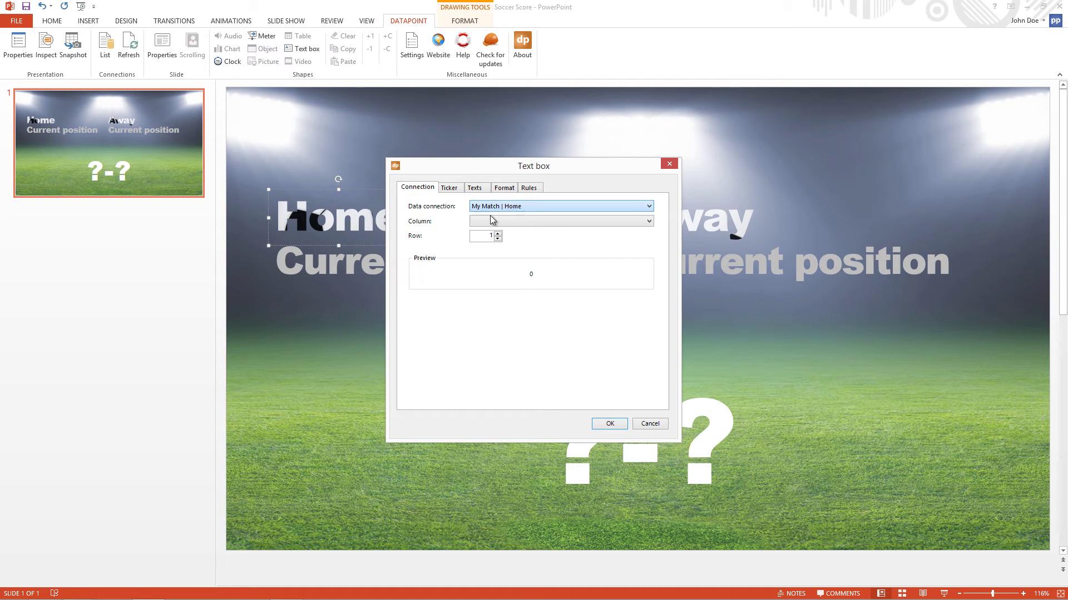
pyautogui.click(491, 221)
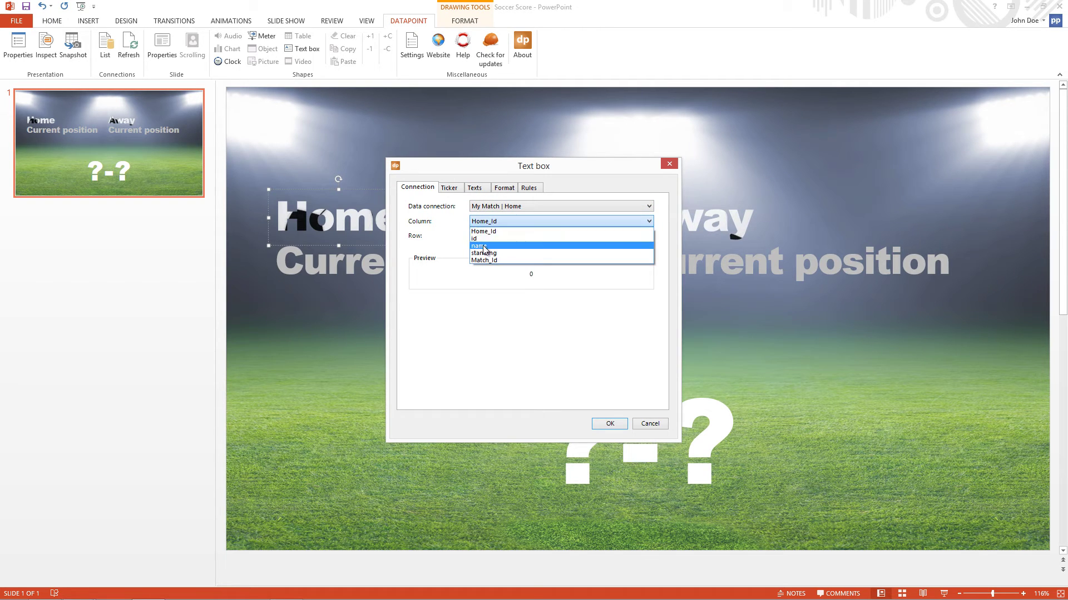
pyautogui.click(484, 246)
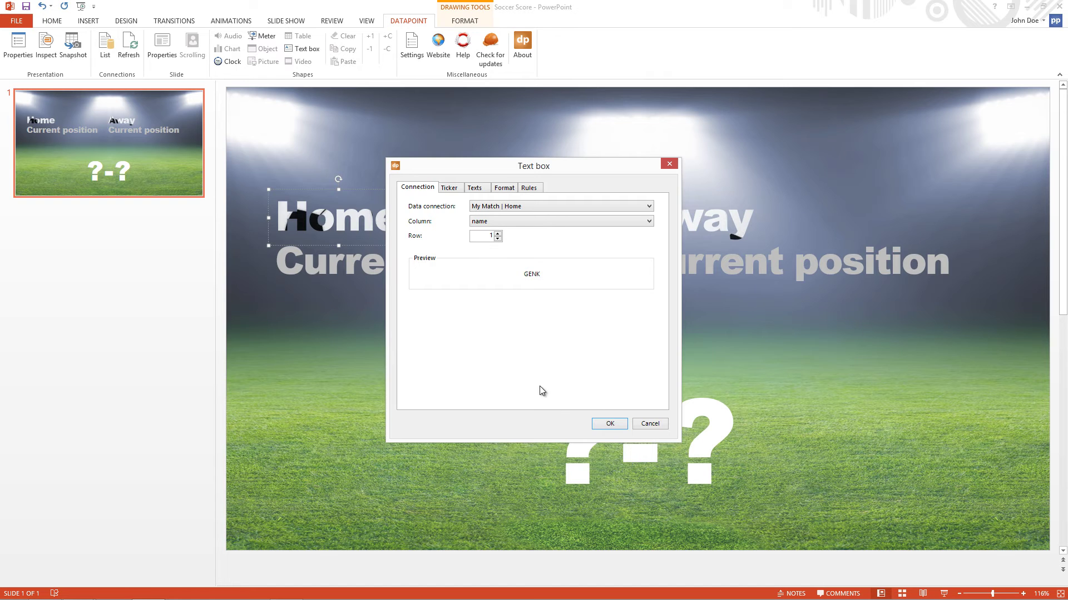
pyautogui.click(606, 424)
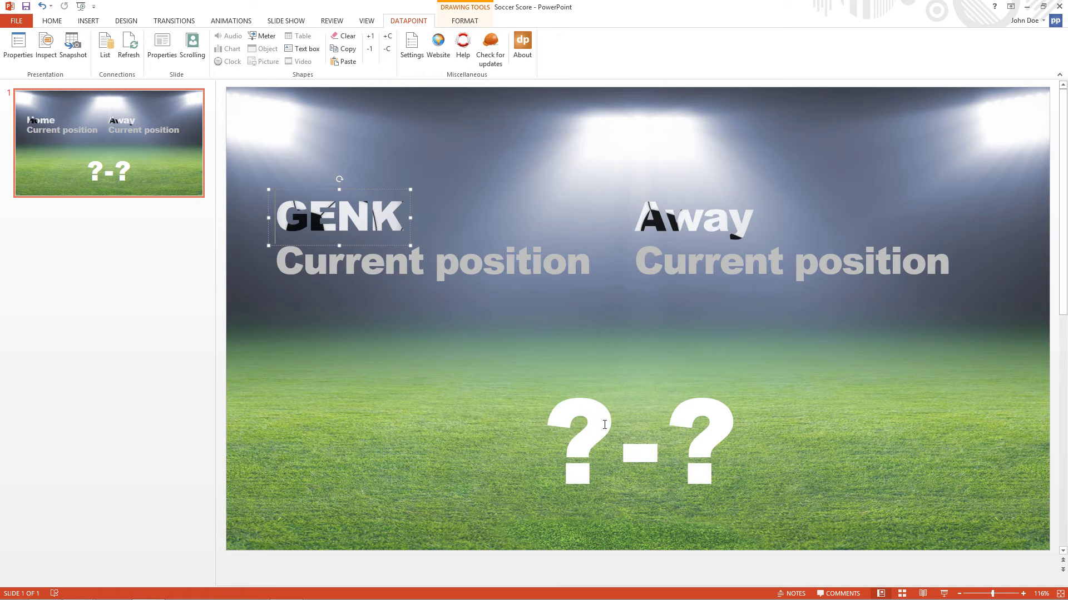
# Link the Away text box to the My Match | Away name column so it reads STANDARD LIEGE.
pyautogui.click(687, 220)
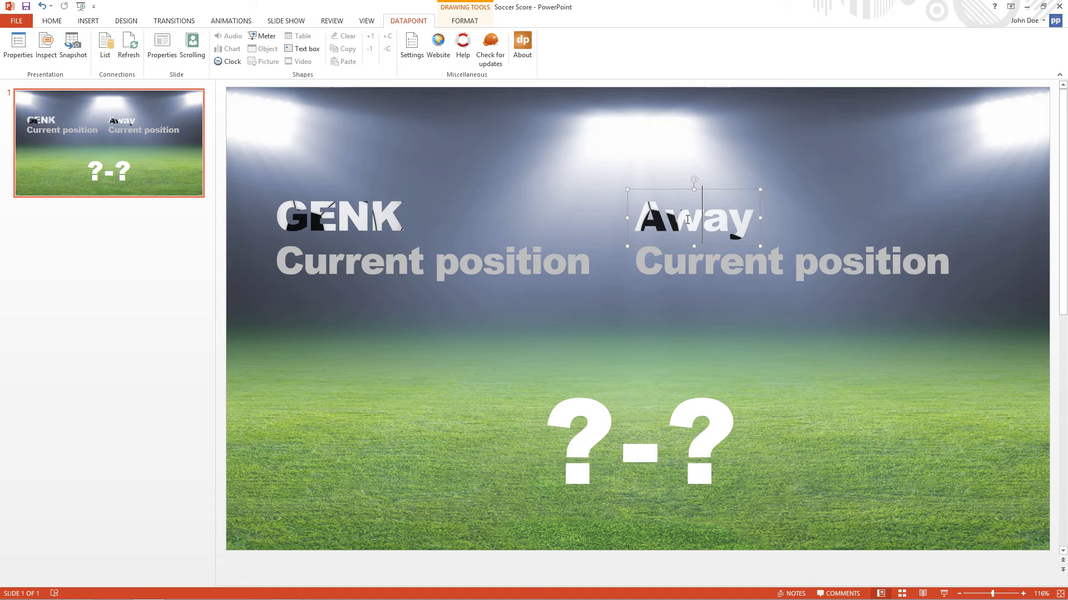
pyautogui.click(306, 49)
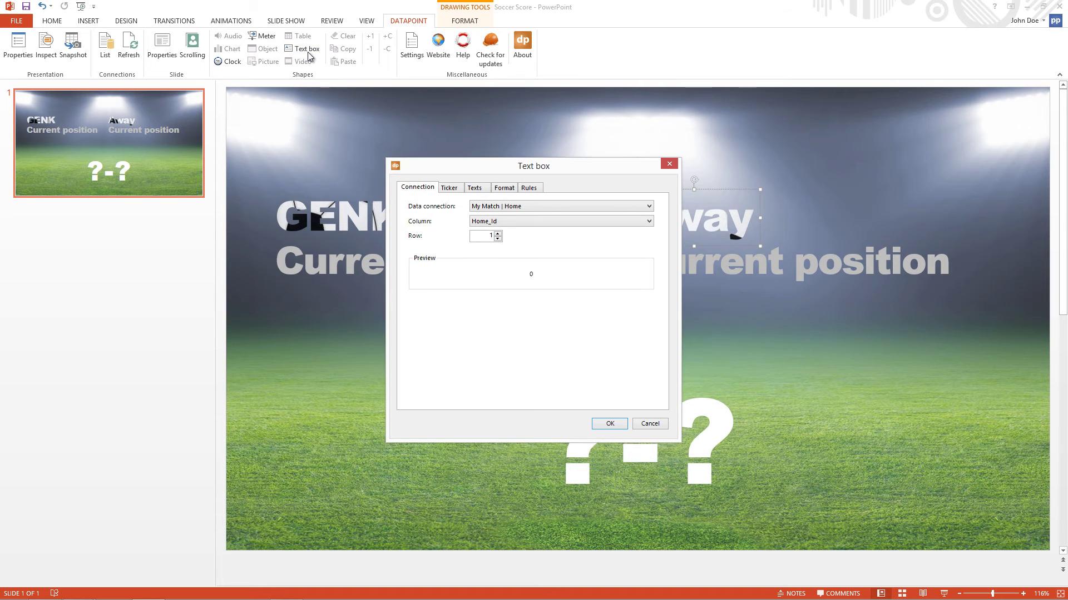
pyautogui.click(494, 207)
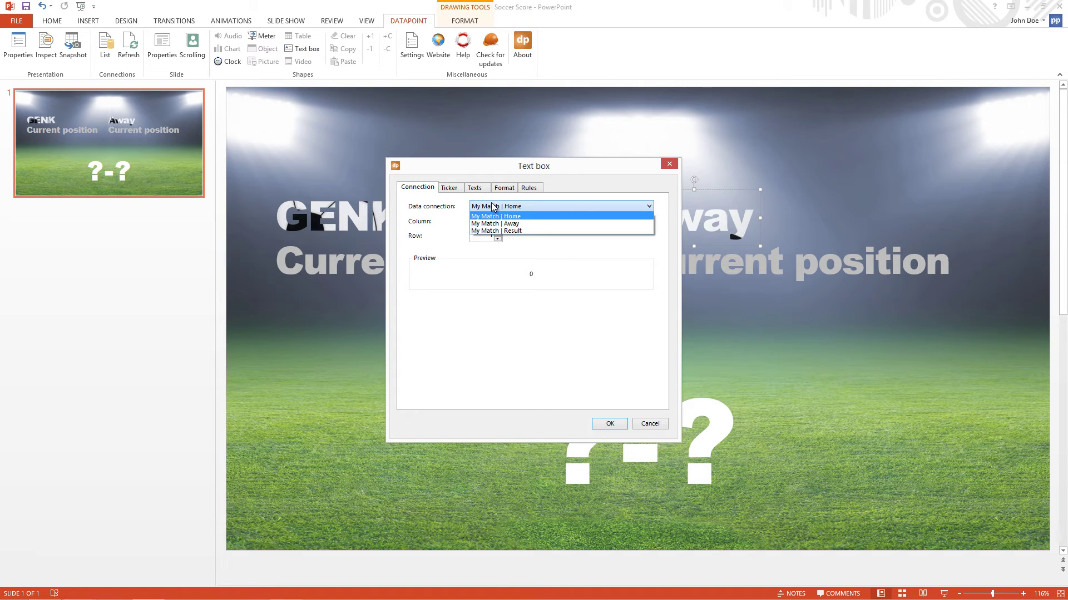
pyautogui.click(492, 222)
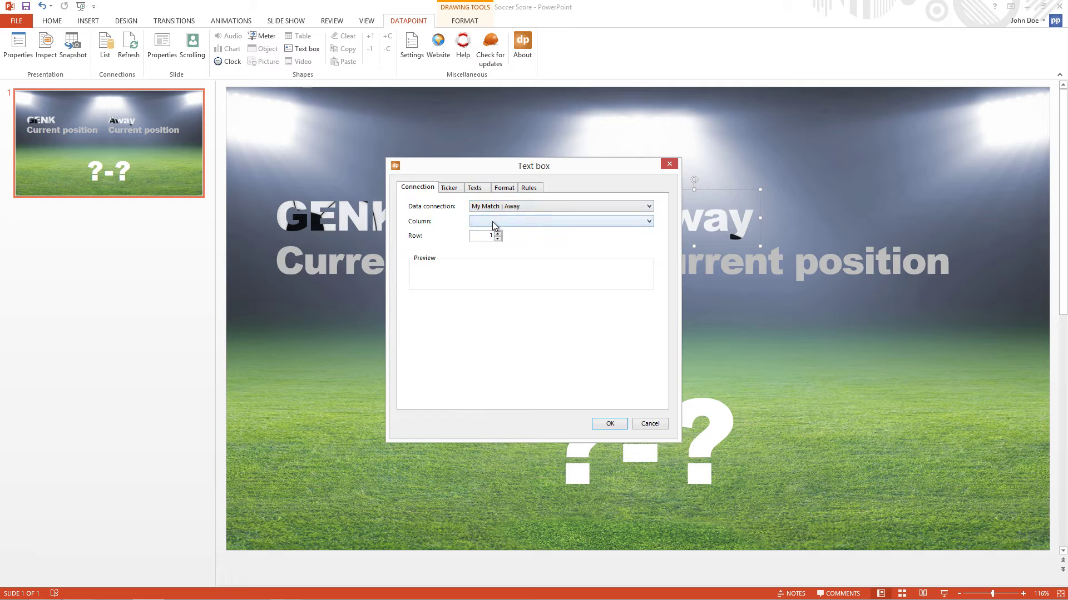
pyautogui.click(492, 221)
pyautogui.click(492, 245)
pyautogui.click(609, 424)
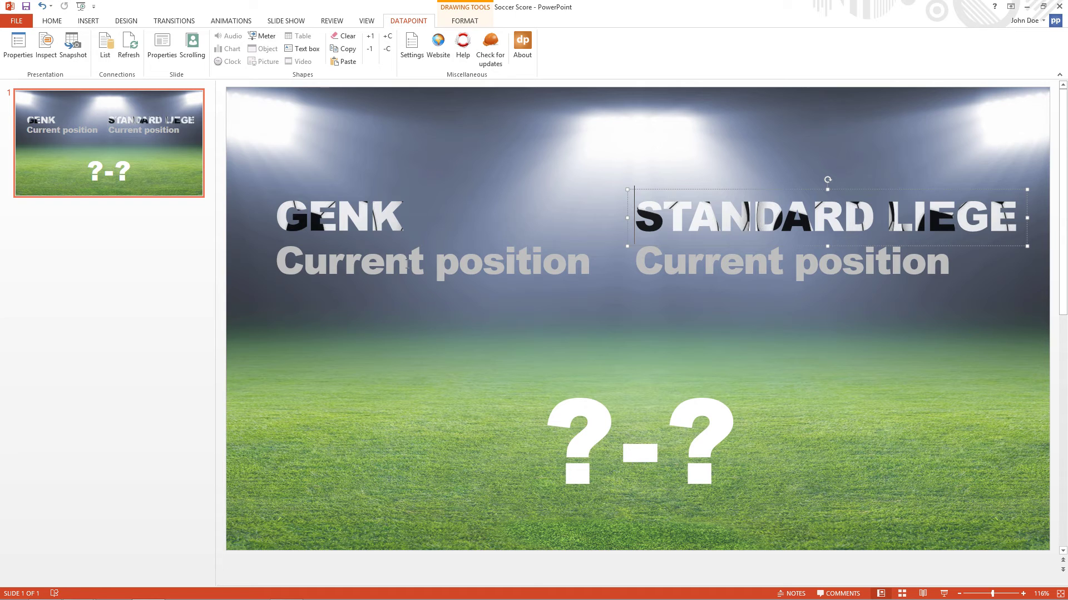
pyautogui.click(406, 264)
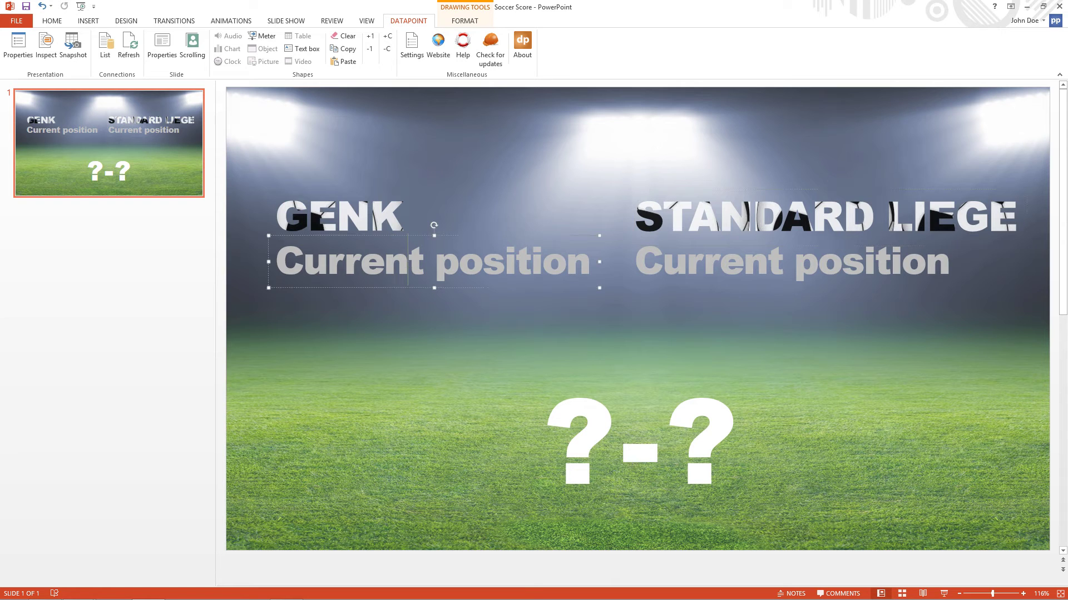
# Link the home position text to the standing column with prefix 'Pos ', showing Pos 7.
pyautogui.click(306, 51)
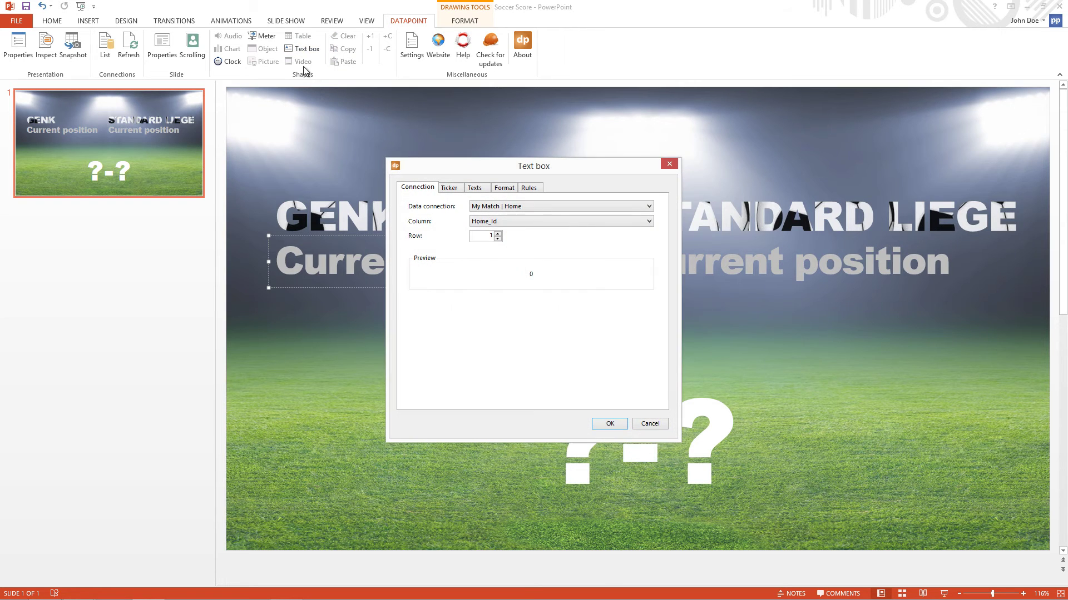
pyautogui.click(497, 222)
pyautogui.click(489, 251)
pyautogui.click(454, 191)
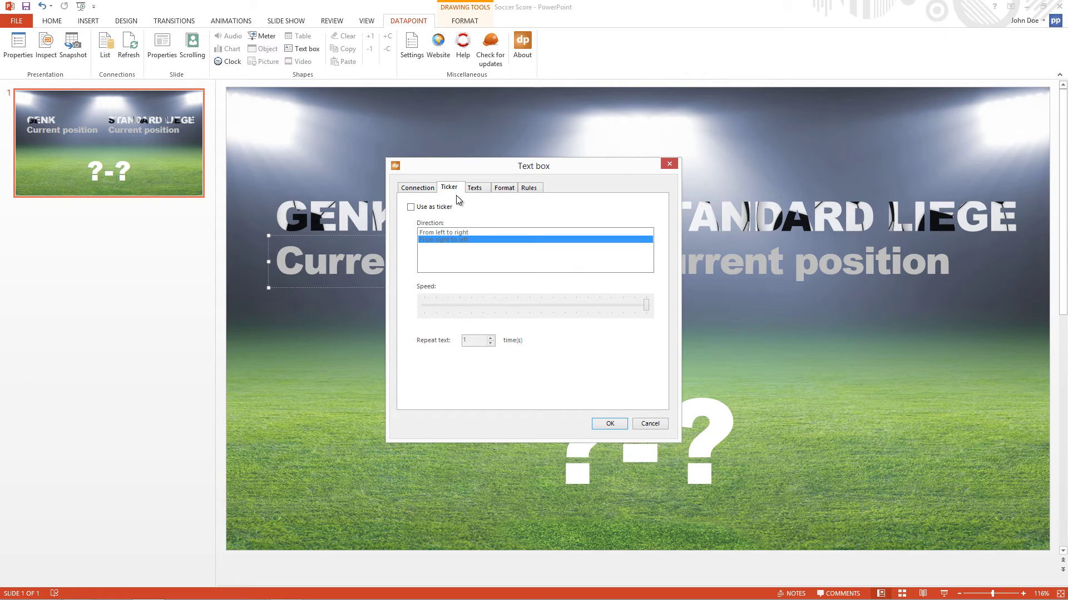
pyautogui.click(476, 191)
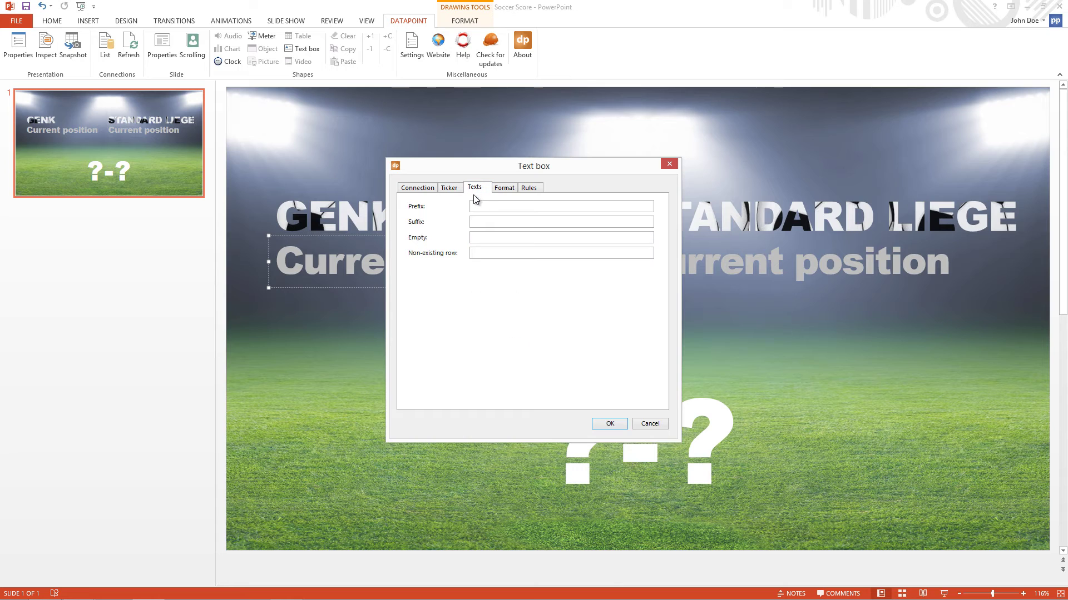
pyautogui.click(476, 204)
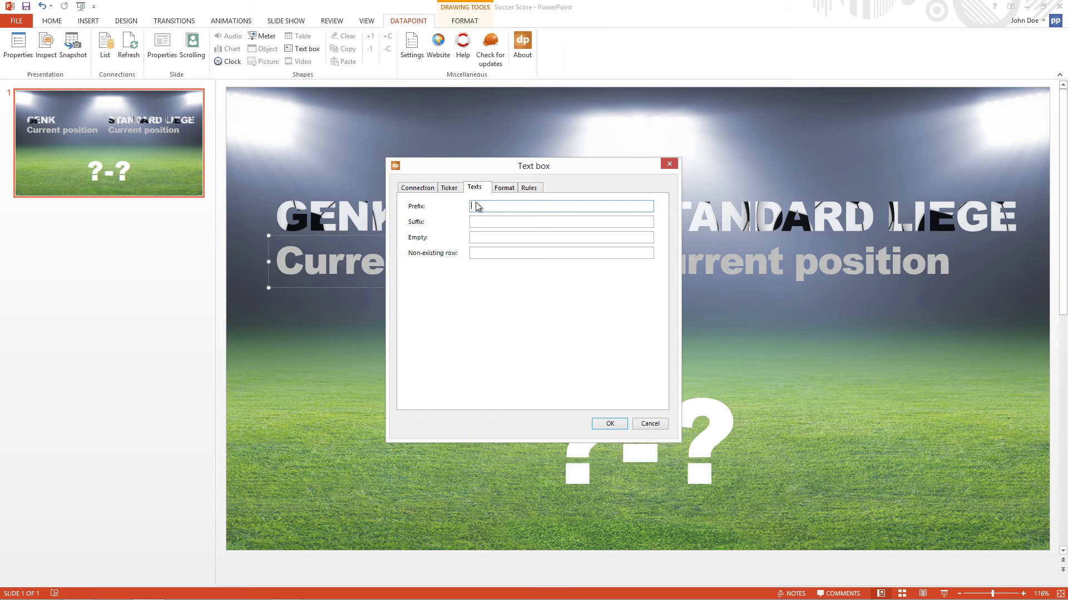
pyautogui.write('Pos')
pyautogui.click(610, 424)
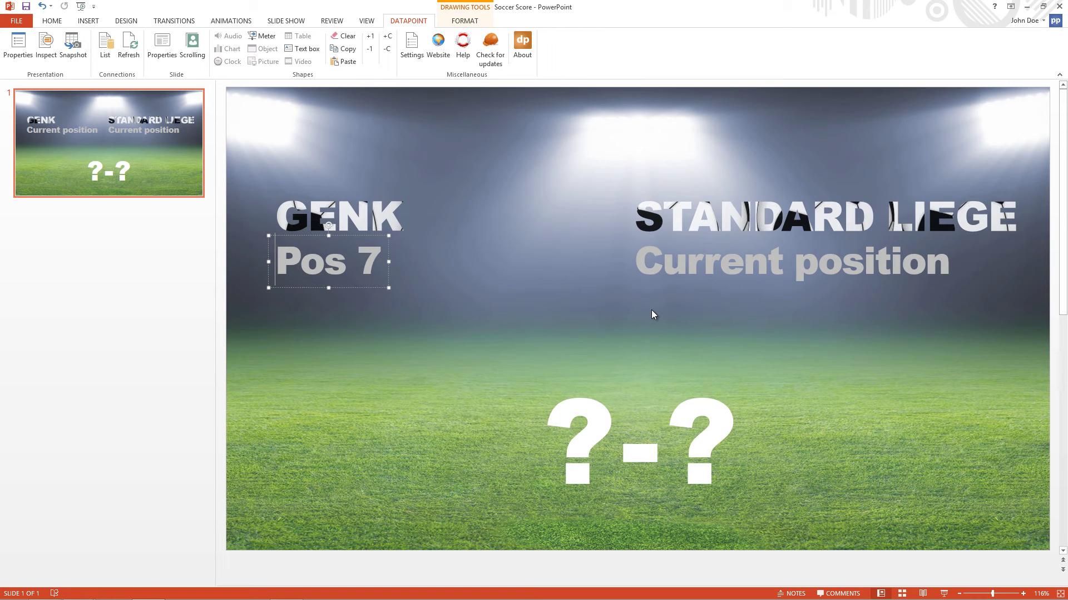
# Link the away position text to the My Match | Away standing column with prefix 'Pos ', showing Pos 5.
pyautogui.click(682, 265)
pyautogui.click(308, 49)
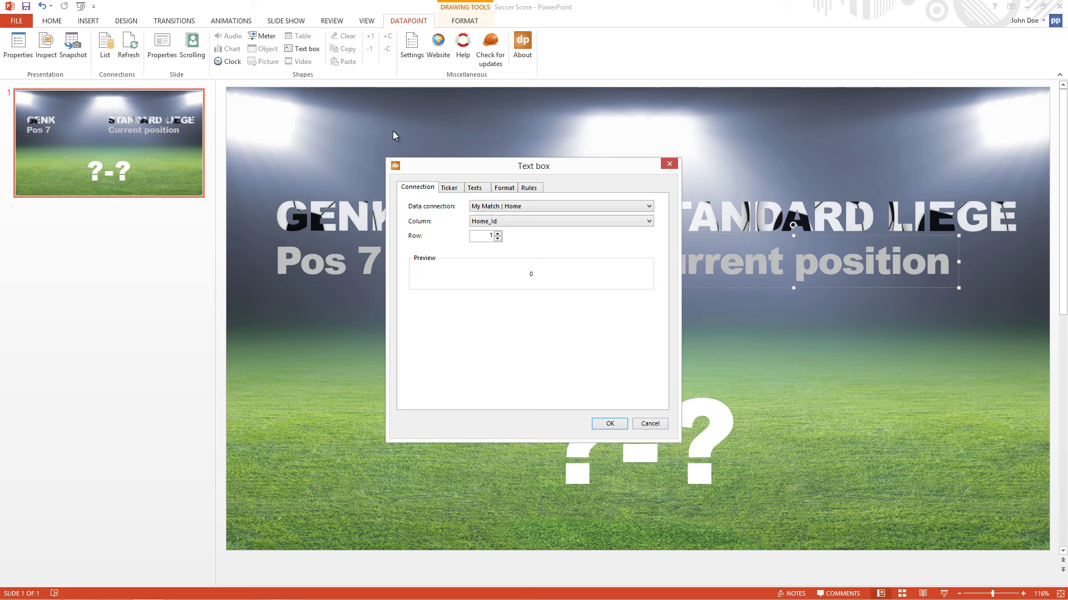
pyautogui.click(485, 207)
pyautogui.click(490, 223)
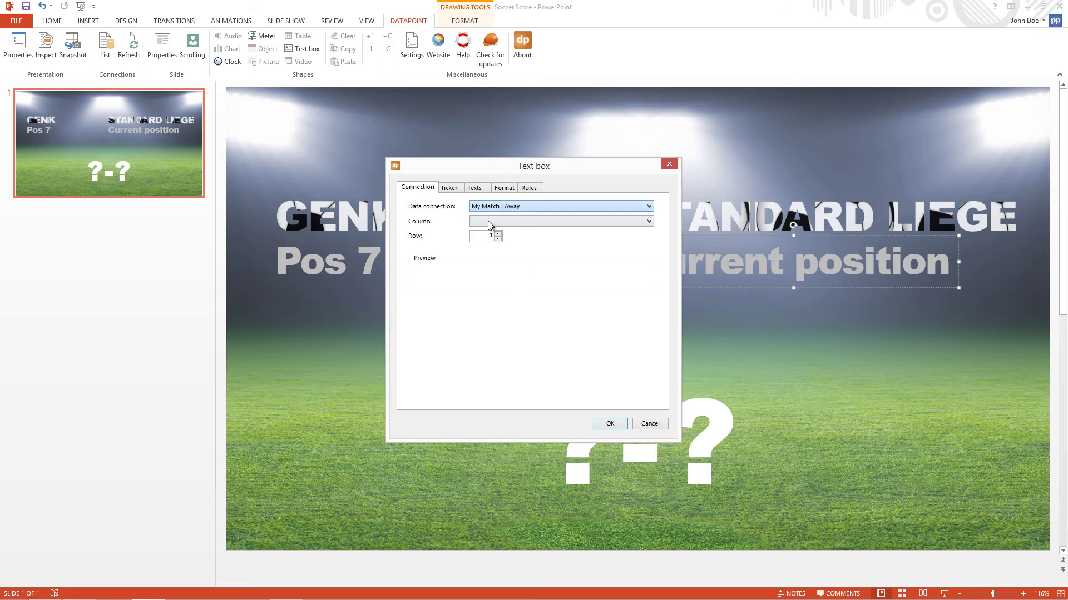
pyautogui.click(489, 233)
pyautogui.click(484, 253)
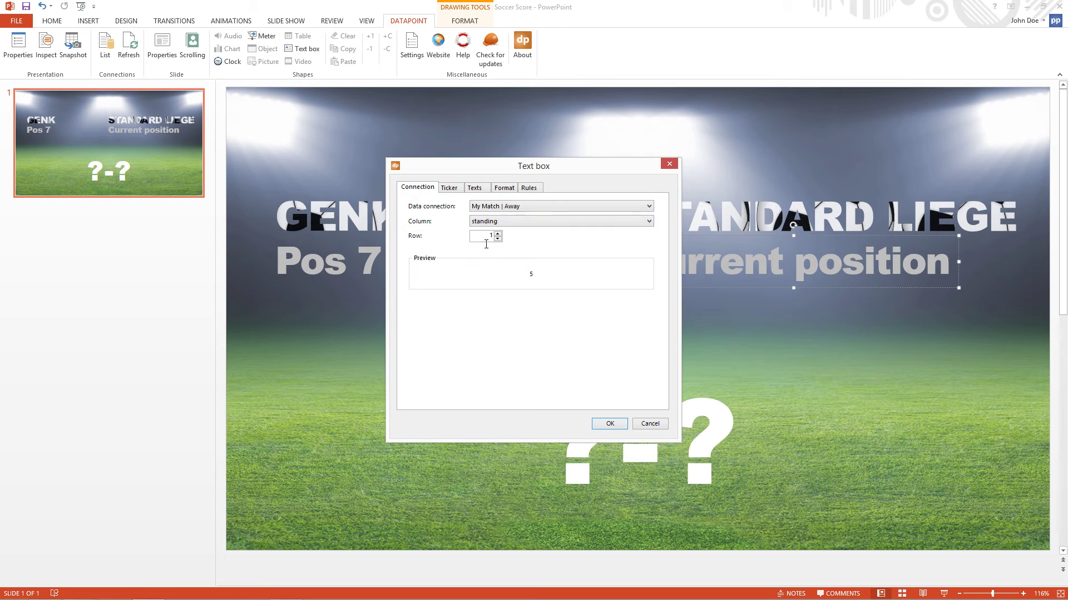
pyautogui.click(478, 189)
pyautogui.click(482, 209)
pyautogui.write('Pos')
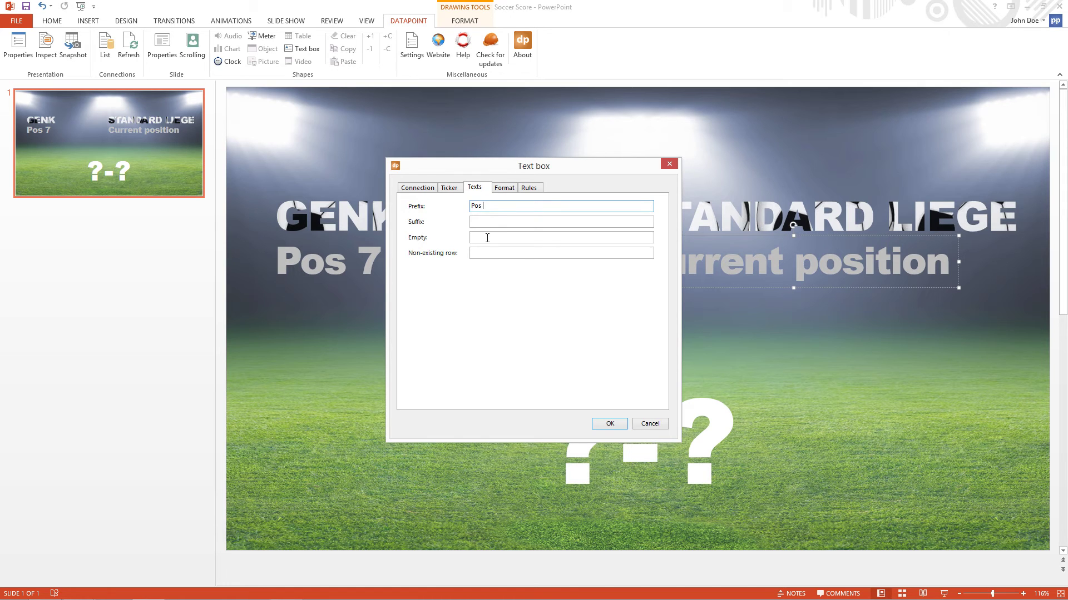
pyautogui.click(610, 424)
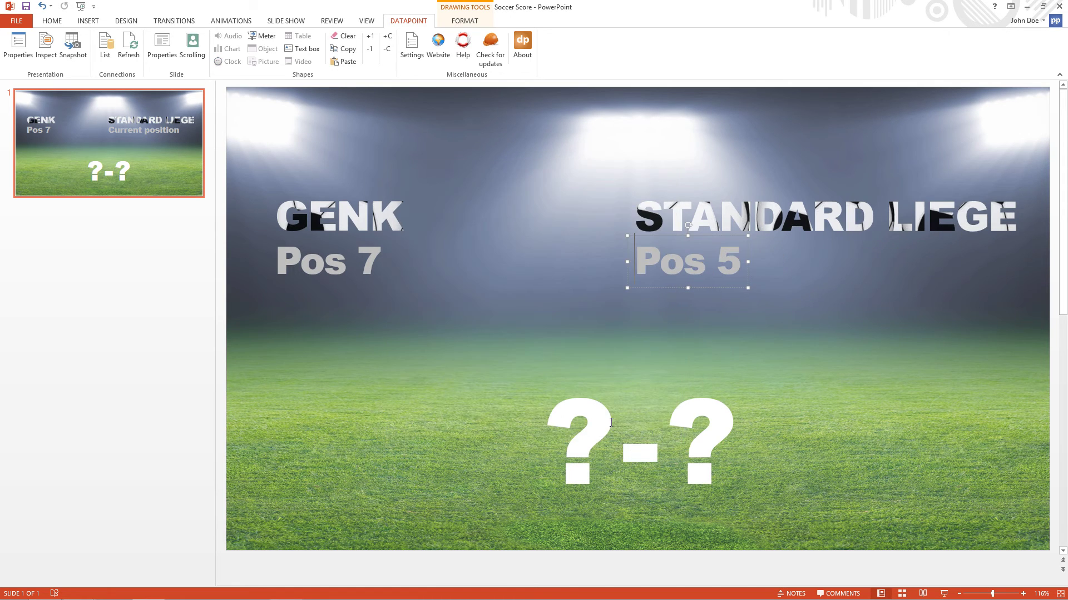
pyautogui.click(604, 433)
# Link the score text box to the My Match | Result value column so it shows 0-2.
pyautogui.click(300, 49)
pyautogui.click(495, 208)
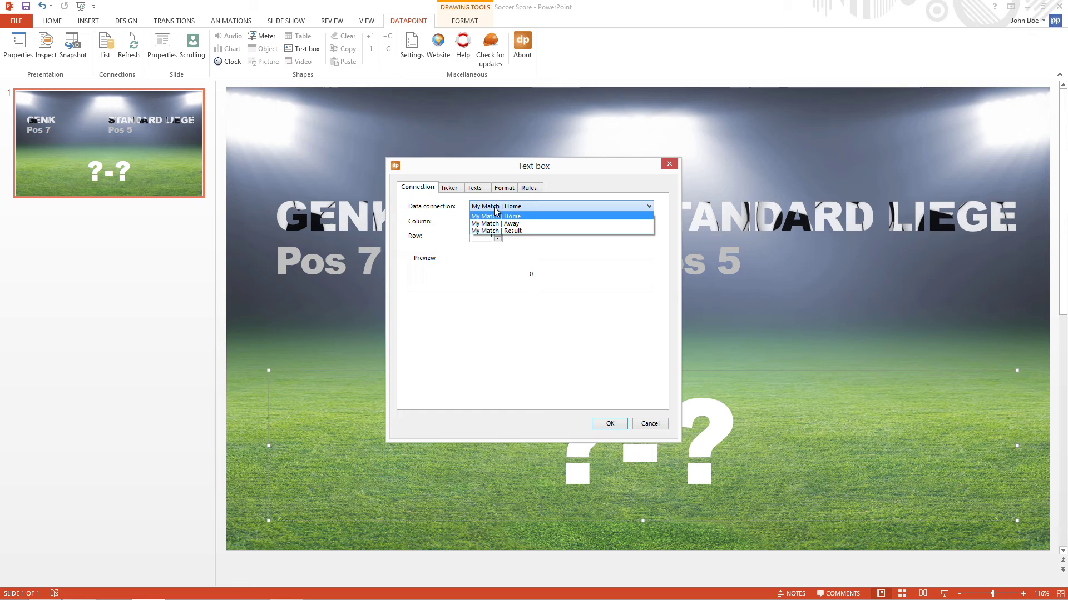
pyautogui.click(495, 230)
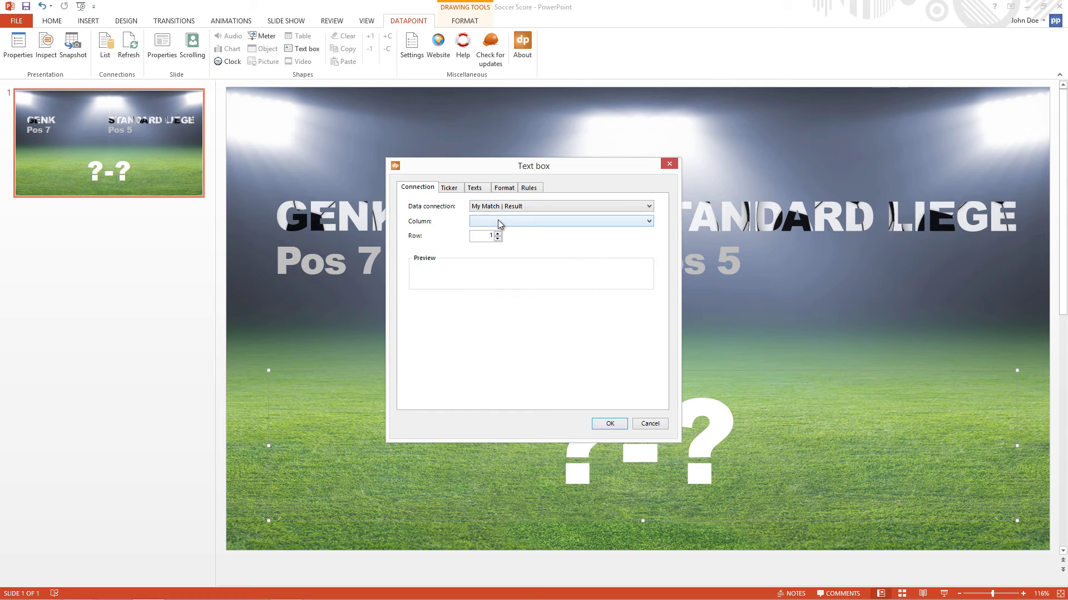
pyautogui.click(499, 222)
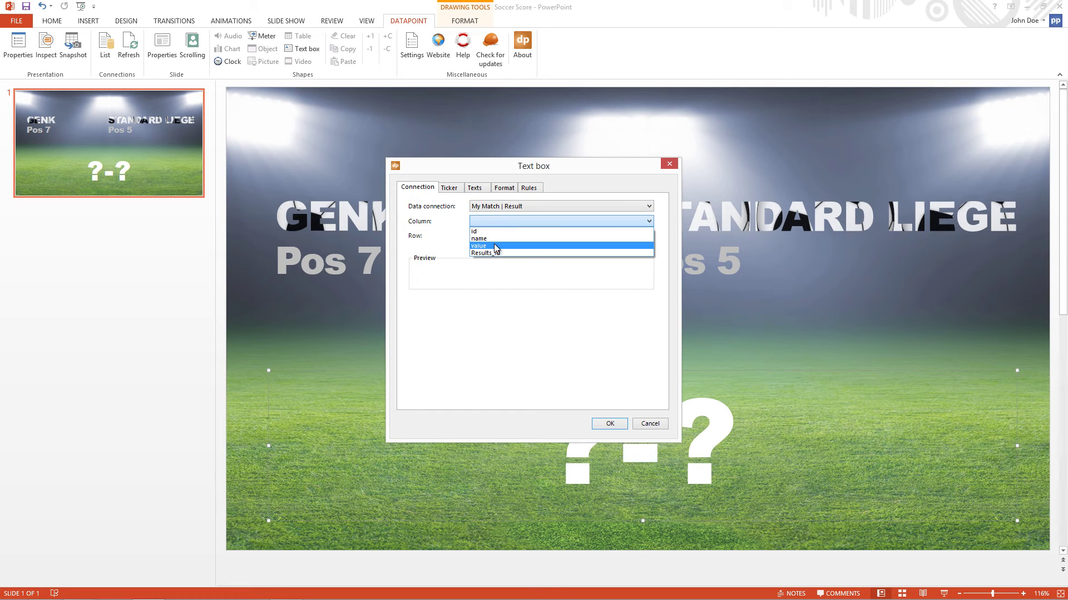
pyautogui.click(496, 248)
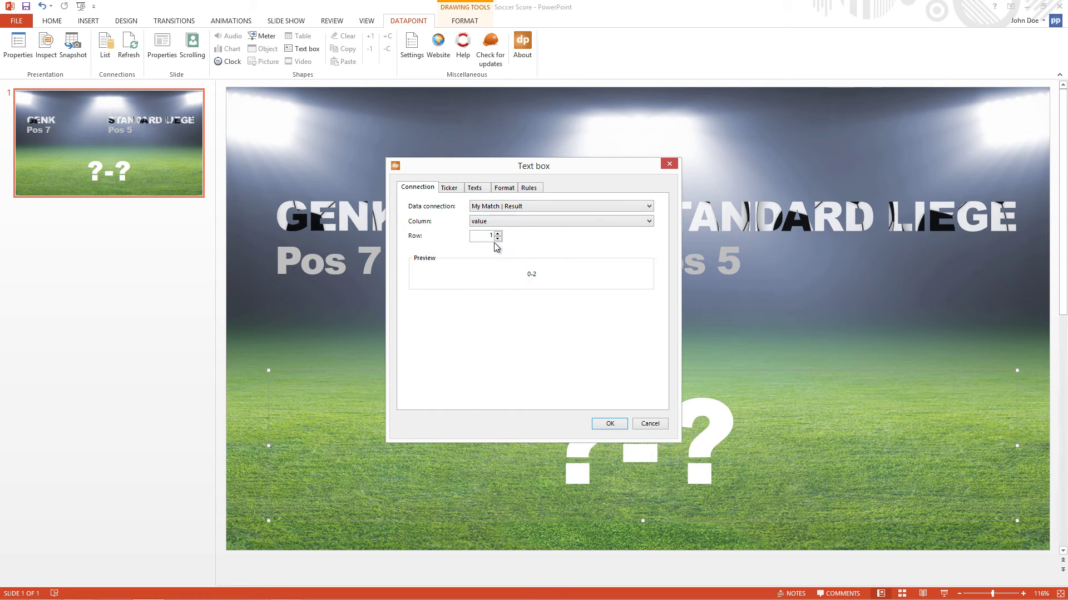
pyautogui.click(609, 423)
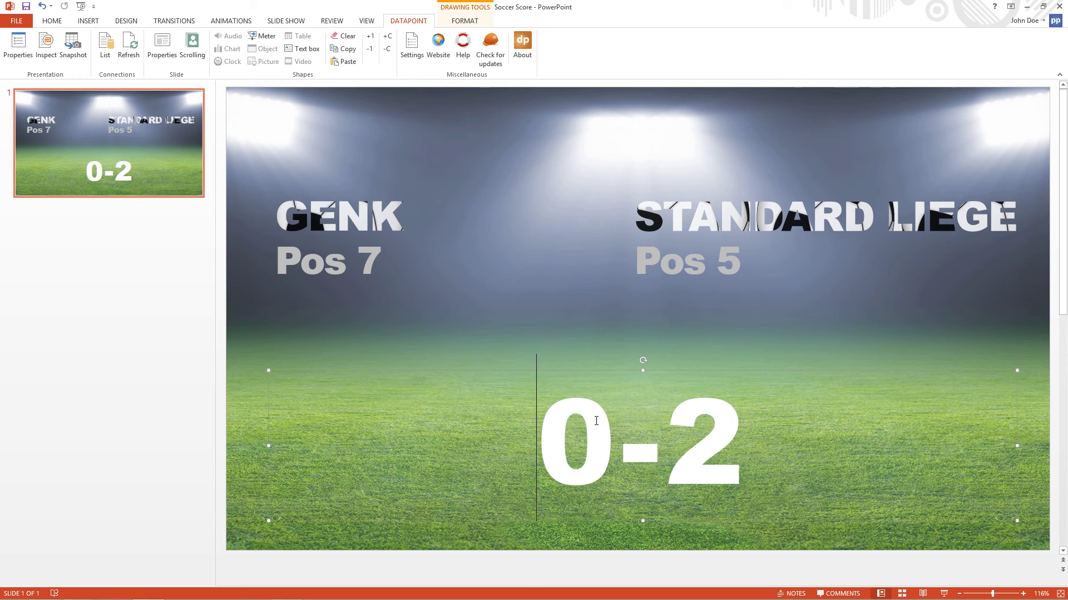
# Set up the slide show as 'Browsed at a kiosk (full screen)'.
pyautogui.click(291, 21)
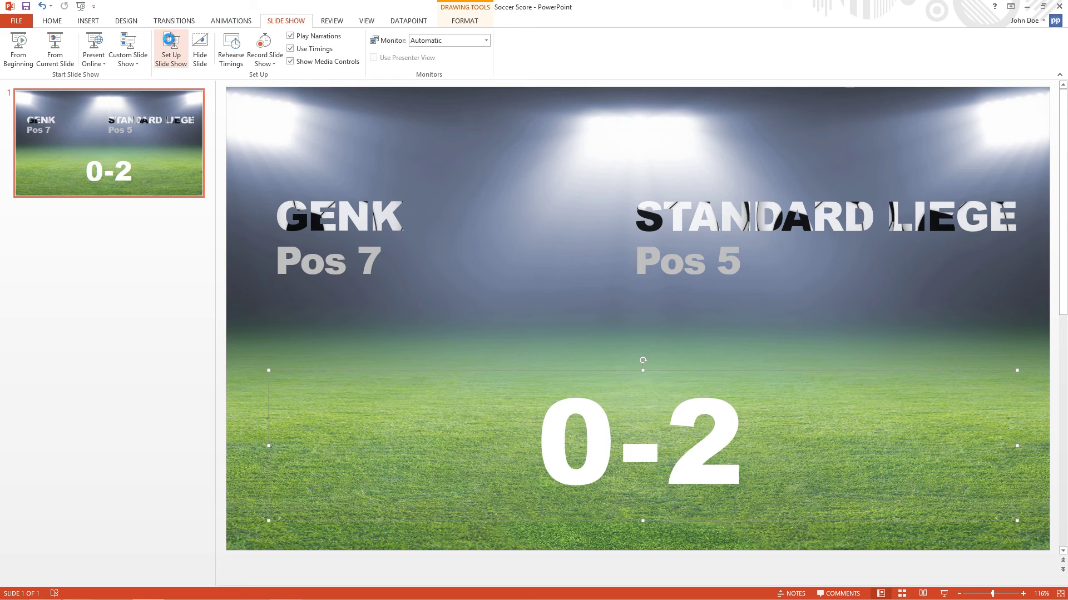
pyautogui.click(168, 40)
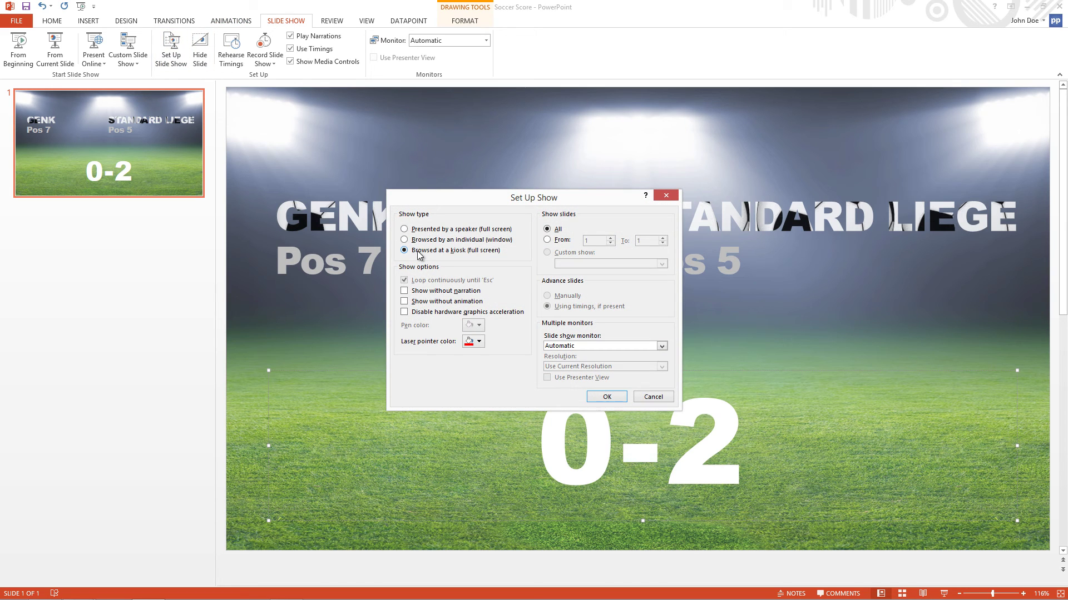
pyautogui.click(592, 396)
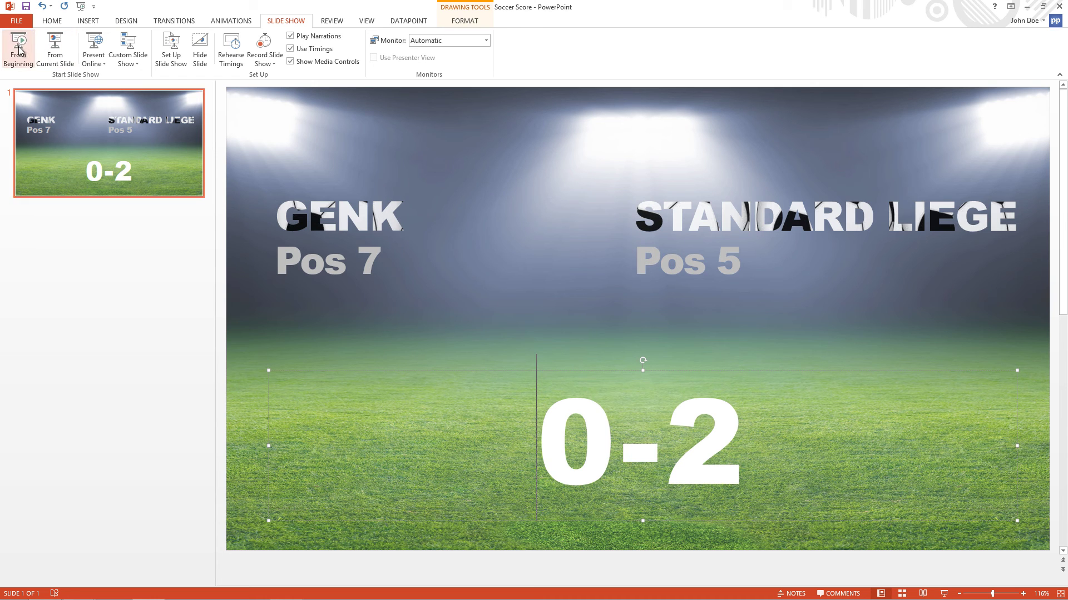